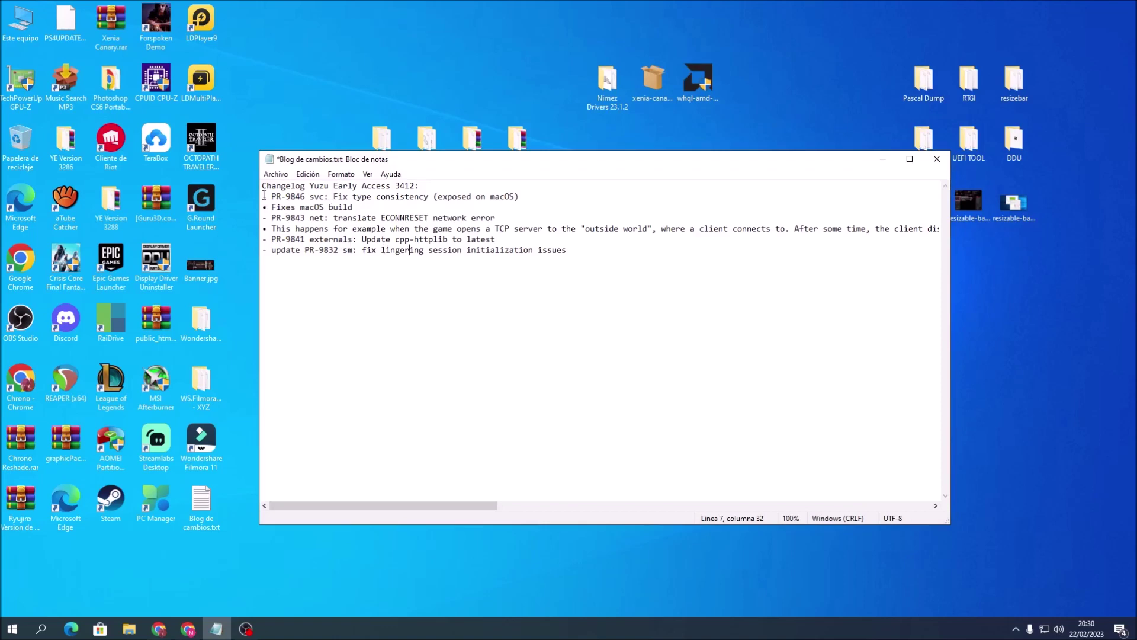
Examine the Yuzu Early Access 3412 changelog's PR-9846 type consistency entry and its macOS build fix.
{"action": "left_click_drag", "start_coordinate": [276, 196], "coordinate": [428, 197]}
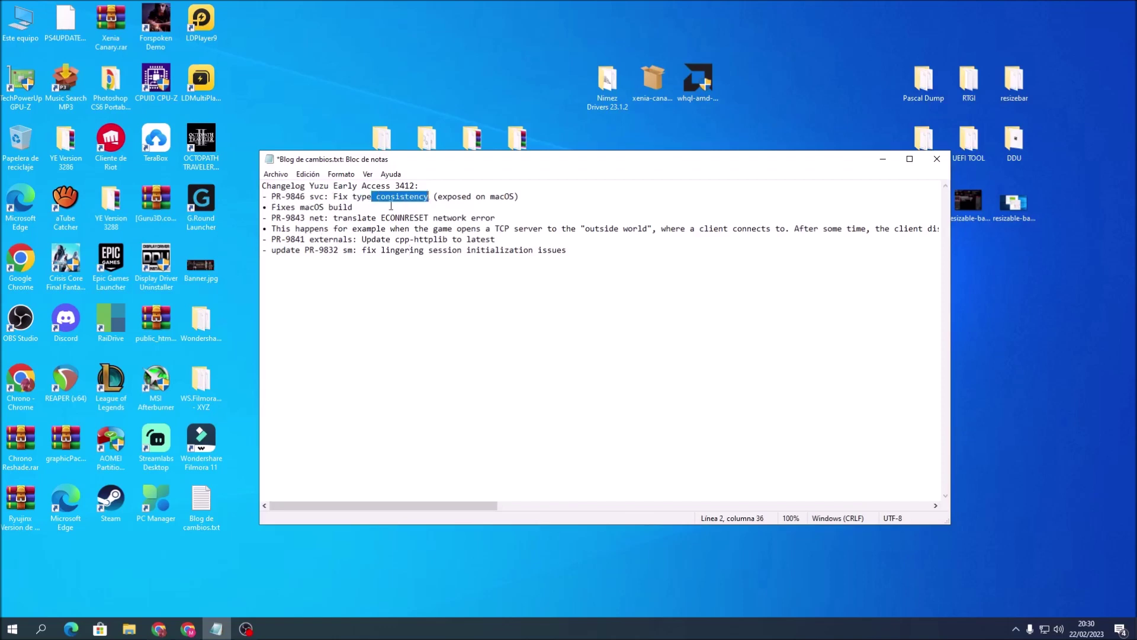
{"action": "left_click", "coordinate": [319, 211]}
{"action": "left_click_drag", "start_coordinate": [333, 207], "coordinate": [299, 207]}
{"action": "double_click", "coordinate": [319, 187]}
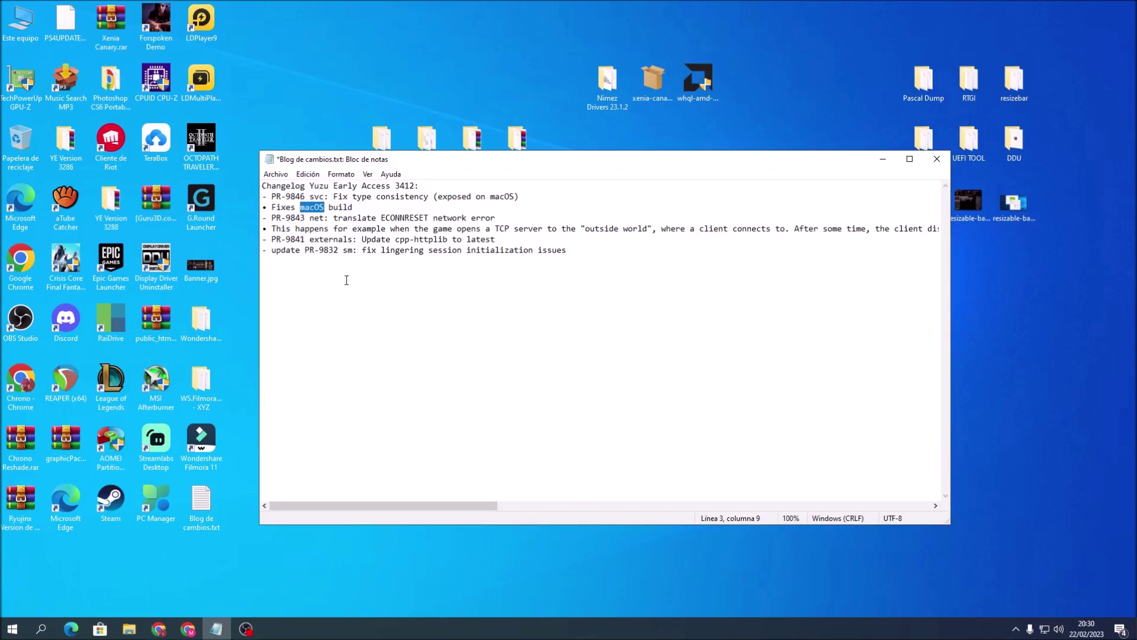
Examine the PR-9843 changelog entry about translating the ECONNRESET network error.
{"action": "left_click", "coordinate": [310, 264]}
{"action": "left_click_drag", "start_coordinate": [274, 217], "coordinate": [307, 218]}
{"action": "left_click", "coordinate": [354, 219]}
{"action": "left_click_drag", "start_coordinate": [431, 219], "coordinate": [396, 221]}
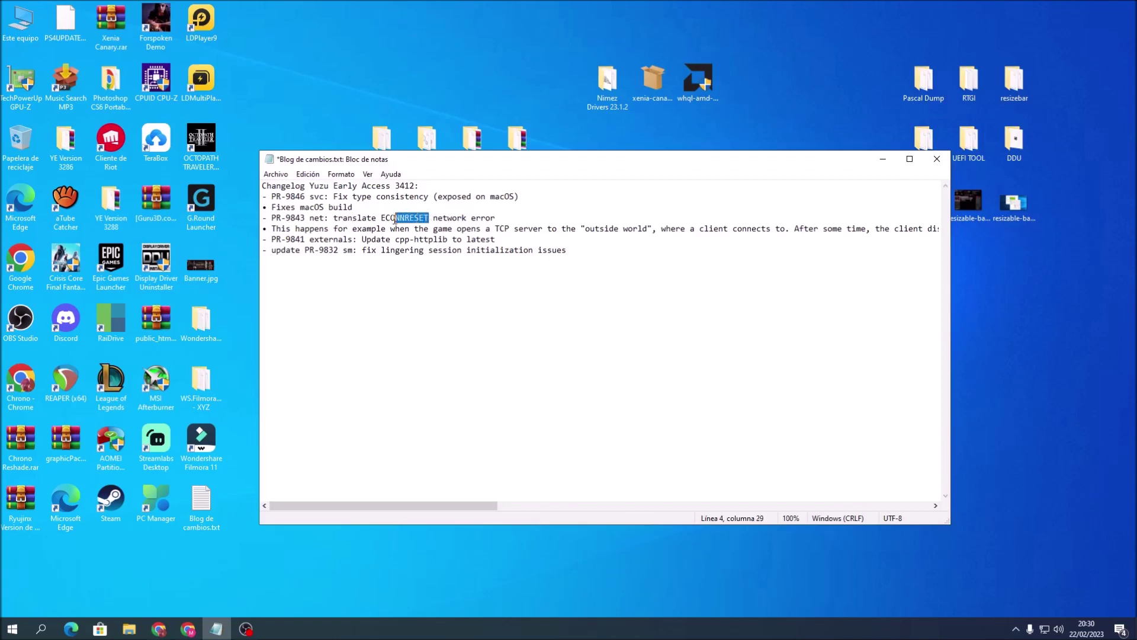
{"action": "left_click", "coordinate": [358, 295]}
{"action": "double_click", "coordinate": [387, 217]}
{"action": "left_click", "coordinate": [408, 284]}
Read the TCP server explanation below PR-9843 and review the ECONNRESET network error wording again.
{"action": "left_click_drag", "start_coordinate": [523, 228], "coordinate": [496, 232]}
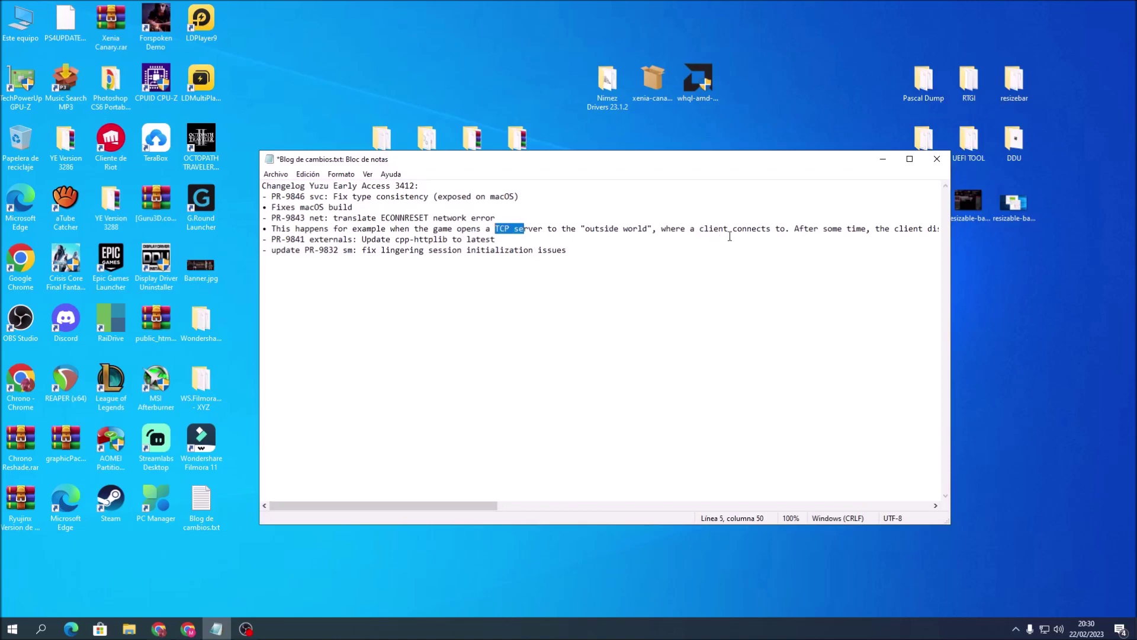
{"action": "key", "text": "Home"}
{"action": "left_click", "coordinate": [918, 229], "text": "shift"}
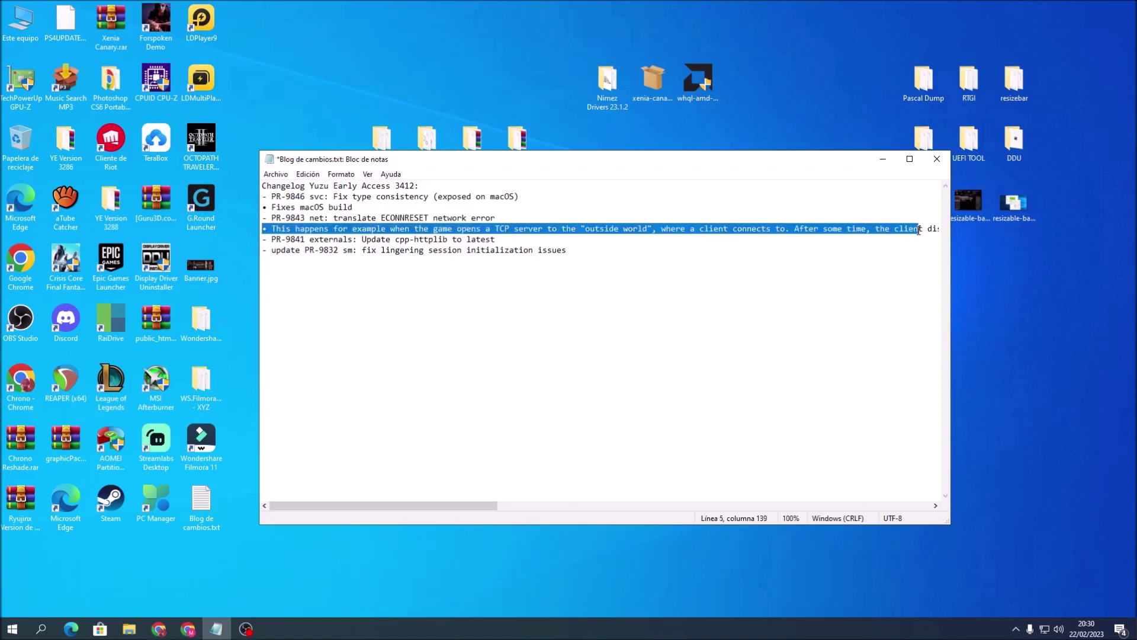
{"action": "left_click", "coordinate": [874, 248]}
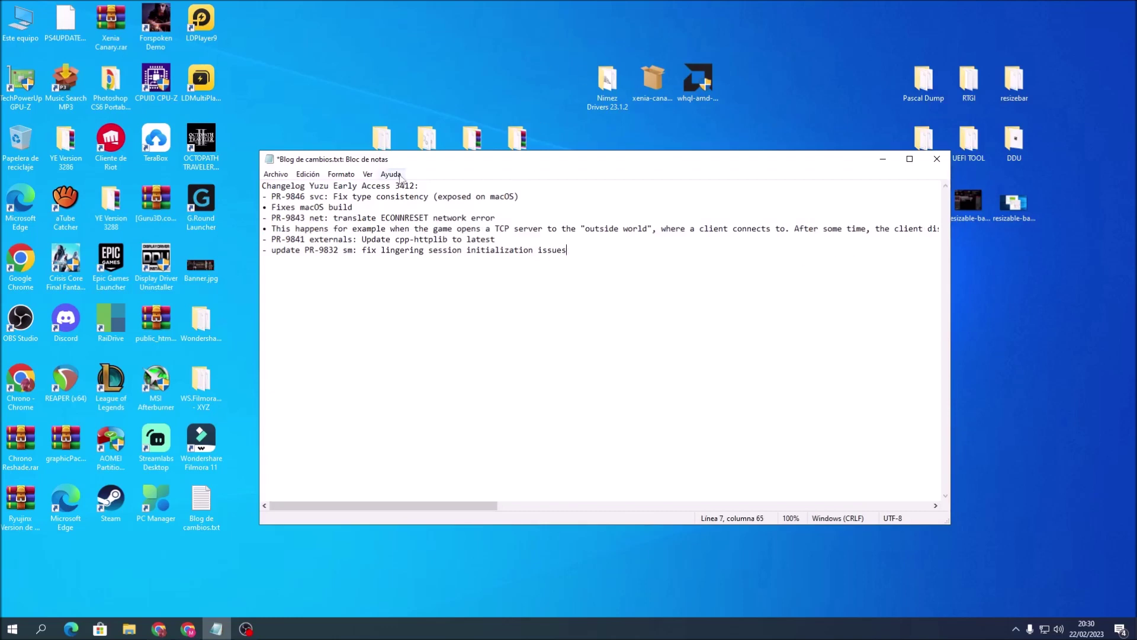
{"action": "left_click_drag", "start_coordinate": [434, 218], "coordinate": [390, 217]}
{"action": "left_click", "coordinate": [465, 218]}
{"action": "left_click_drag", "start_coordinate": [467, 218], "coordinate": [487, 218]}
{"action": "left_click", "coordinate": [481, 250]}
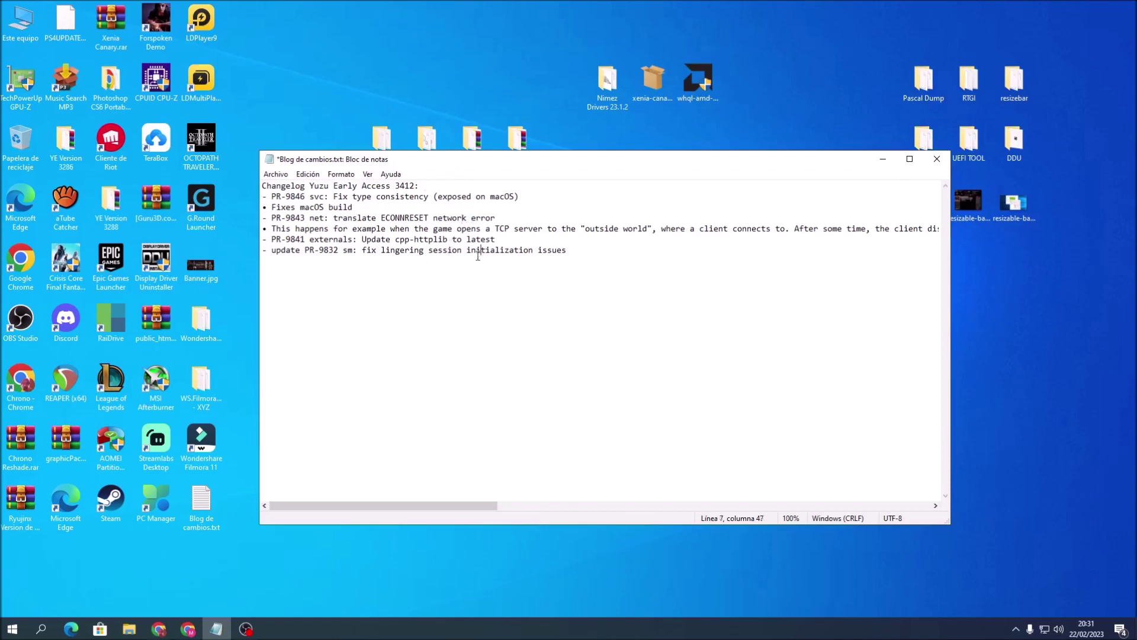
{"action": "left_click_drag", "start_coordinate": [333, 218], "coordinate": [358, 219]}
Examine the PR-9841 cpp-httplib and PR-9832 session initialization entries, and minimize the changelog.
{"action": "left_click", "coordinate": [357, 239]}
{"action": "left_click_drag", "start_coordinate": [272, 239], "coordinate": [309, 240]}
{"action": "left_click", "coordinate": [373, 240]}
{"action": "left_click_drag", "start_coordinate": [395, 241], "coordinate": [502, 249]}
{"action": "left_click_drag", "start_coordinate": [276, 251], "coordinate": [338, 257]}
{"action": "left_click", "coordinate": [340, 258]}
{"action": "left_click_drag", "start_coordinate": [631, 256], "coordinate": [261, 254]}
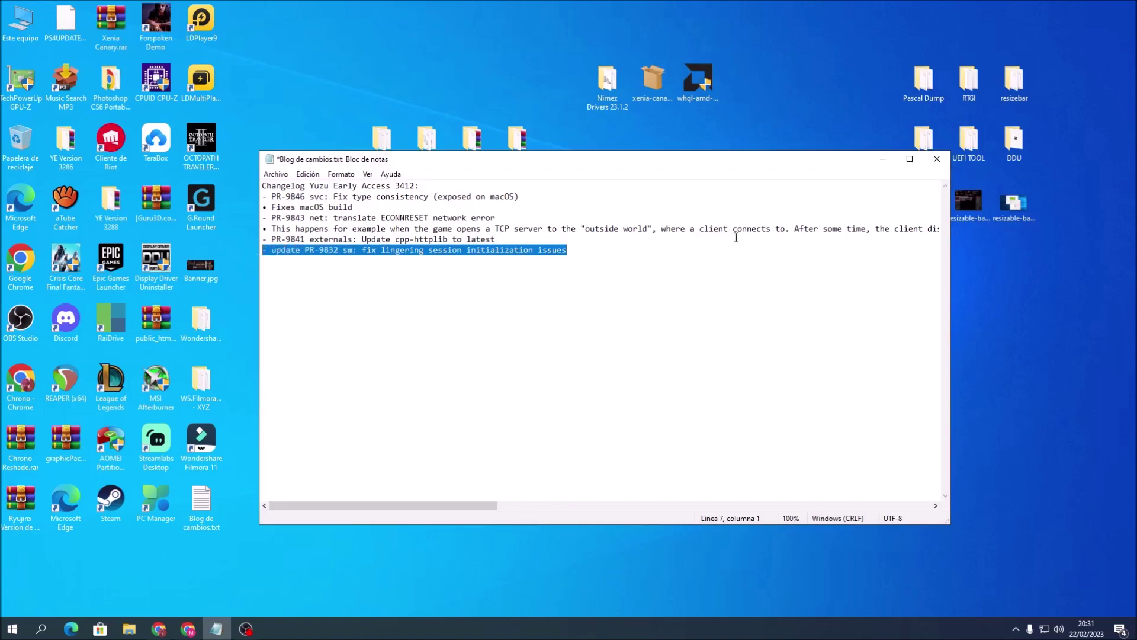
{"action": "left_click", "coordinate": [853, 229]}
{"action": "left_click", "coordinate": [880, 161]}
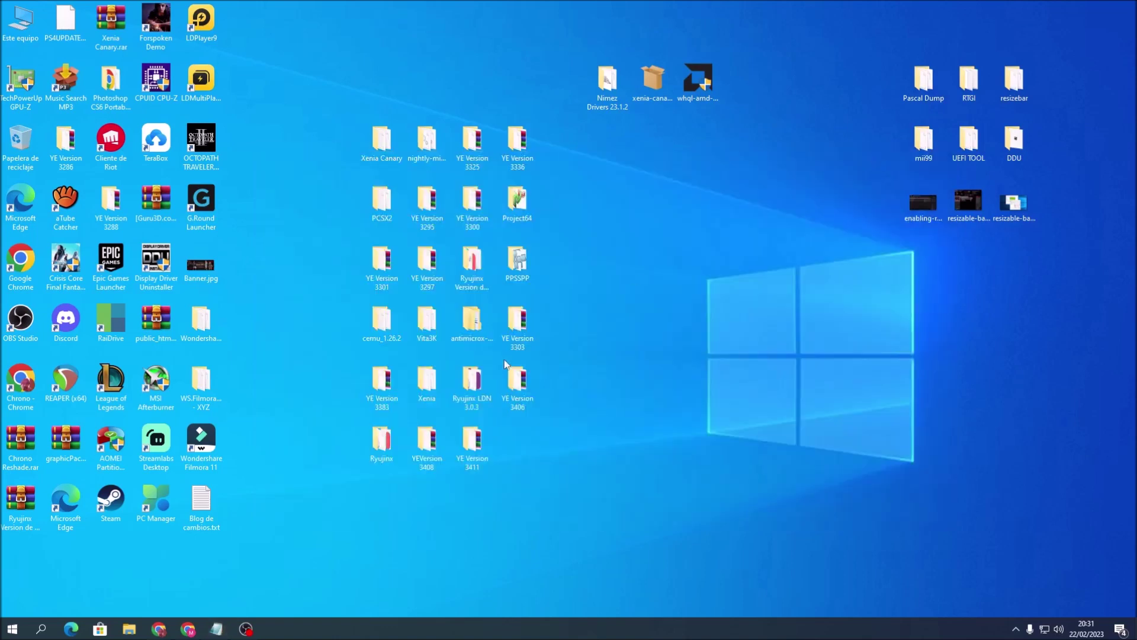
Switch to Discord, check the Early Access 3408 notes in the yuzu-updates channel, and close its window.
{"action": "left_click", "coordinate": [1016, 629]}
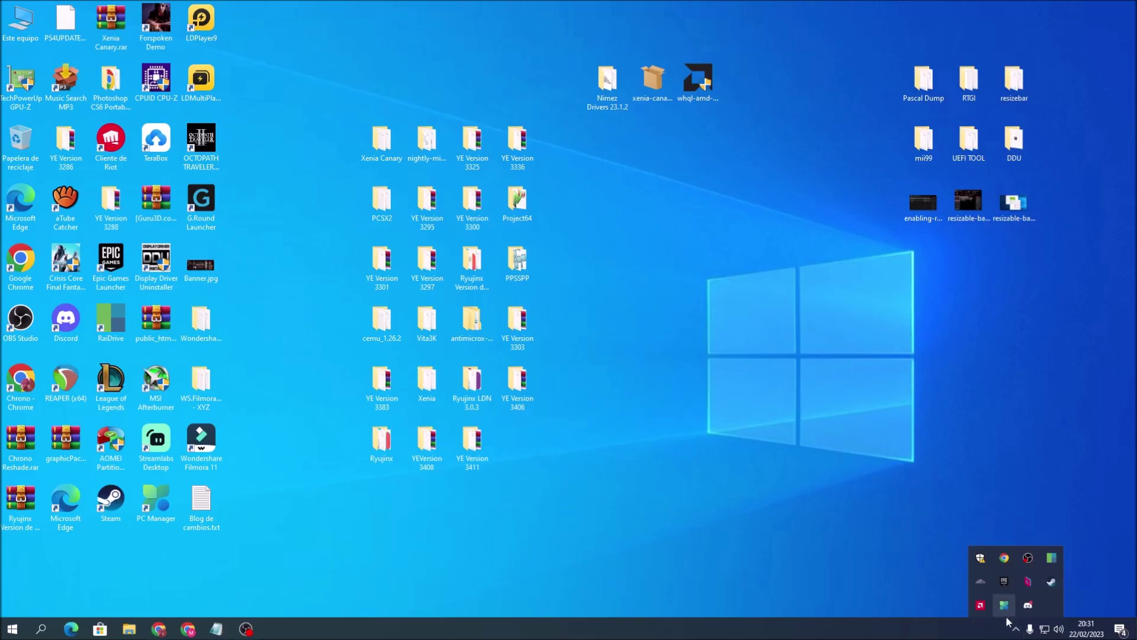
{"action": "left_click", "coordinate": [1028, 605]}
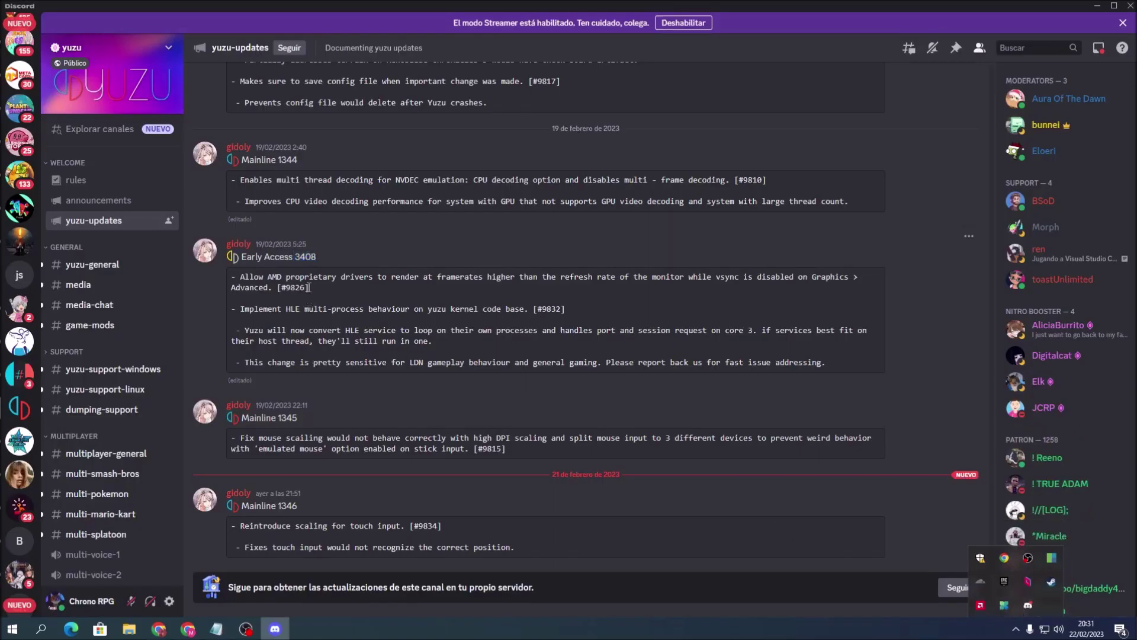
{"action": "left_click_drag", "start_coordinate": [295, 256], "coordinate": [326, 260]}
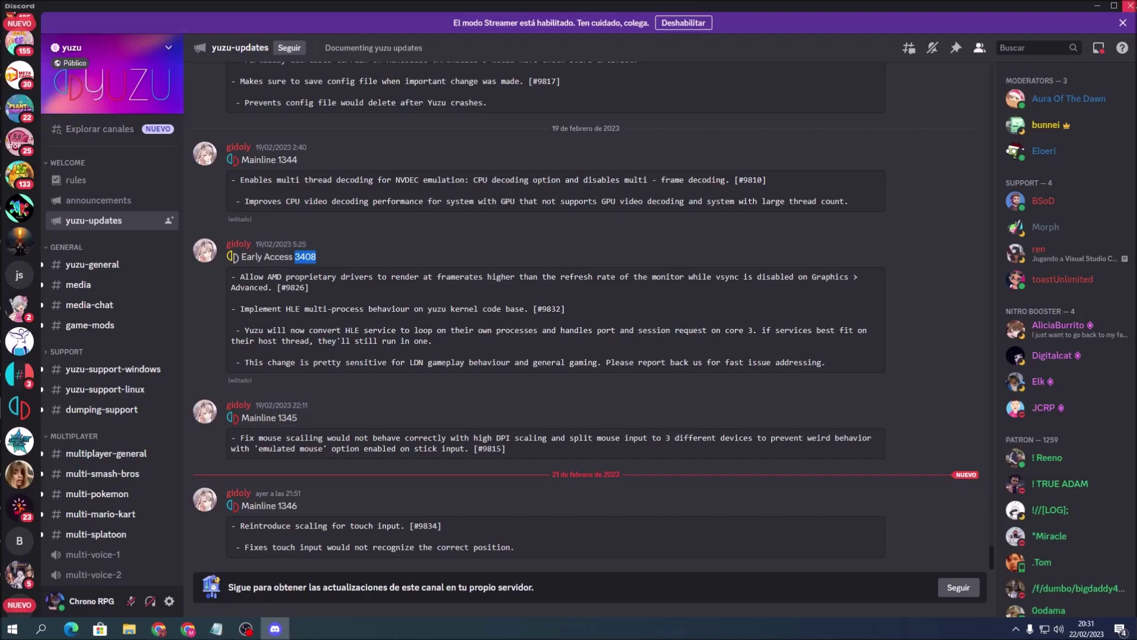
{"action": "left_click", "coordinate": [1128, 6]}
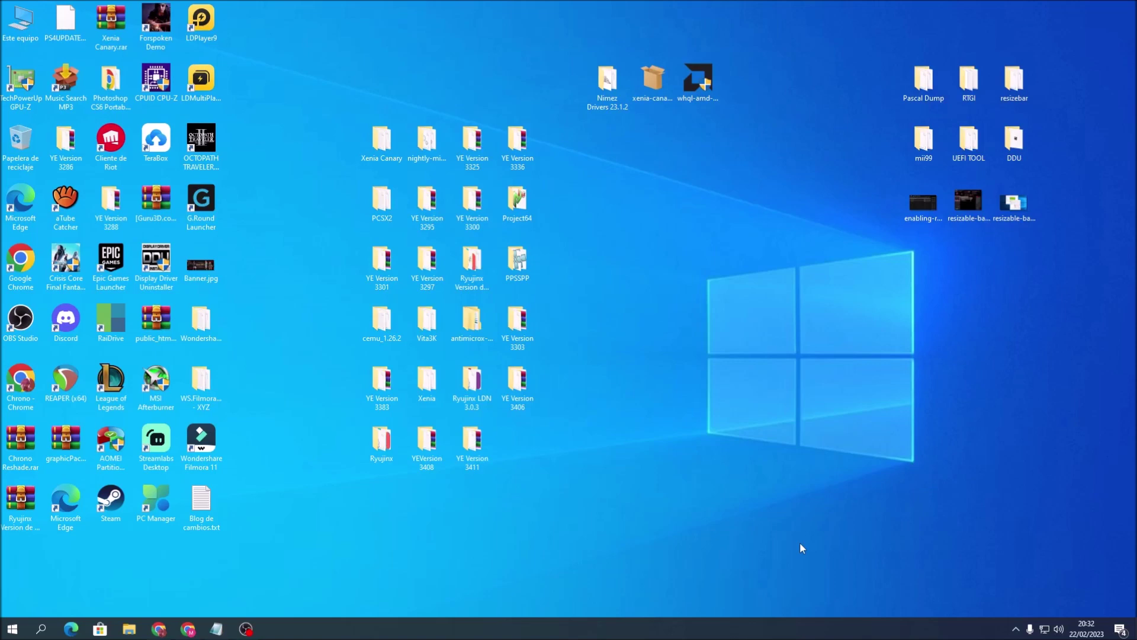
{"action": "left_click_drag", "start_coordinate": [352, 71], "coordinate": [680, 452]}
{"action": "left_click", "coordinate": [692, 430]}
Switch to Chrome and open chronorpg.com.
{"action": "left_click", "coordinate": [160, 626]}
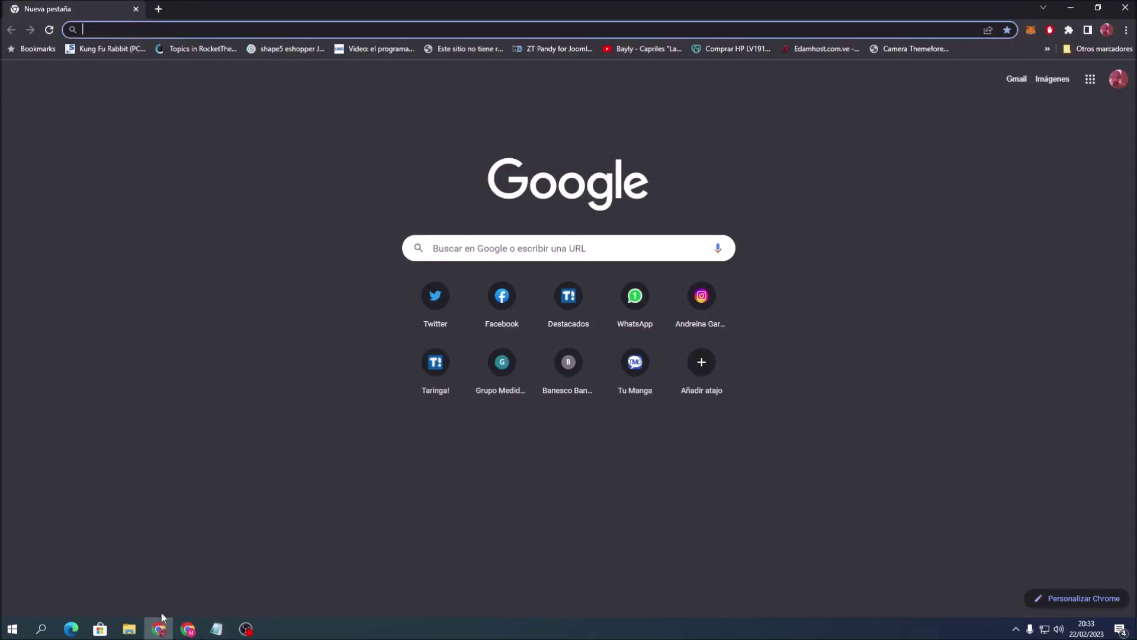
{"action": "type", "text": "chronorpg.com"}
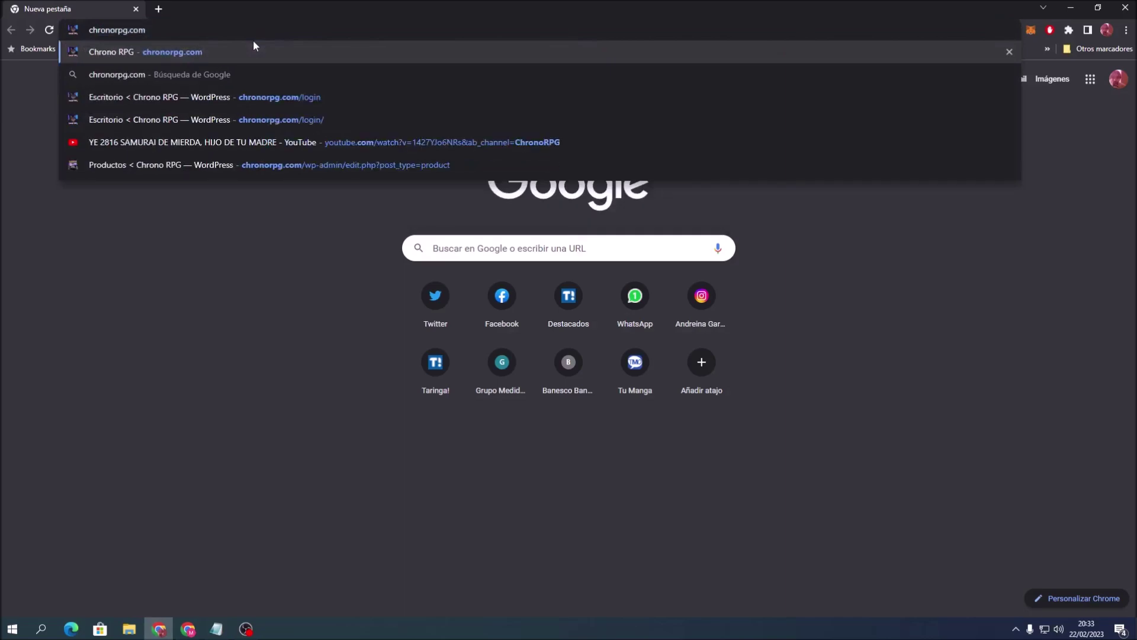
{"action": "key", "text": "Return"}
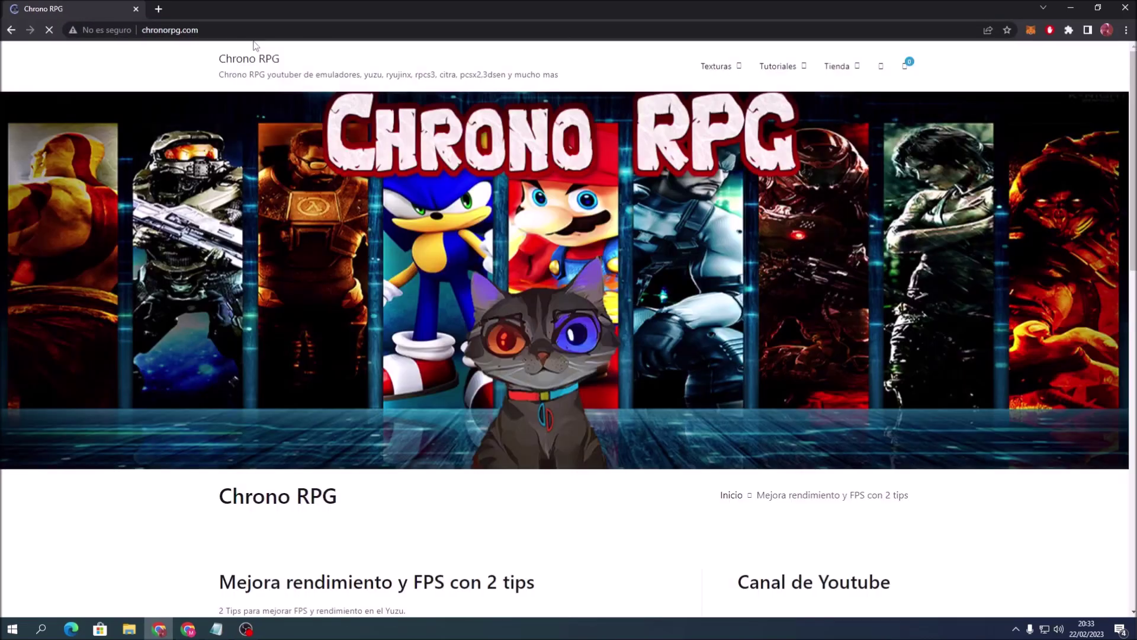
Look through the Chrono RPG home page, including its tutorial posts and the YouTube channel video list.
{"action": "scroll", "coordinate": [533, 536], "scroll_direction": "down", "scroll_amount": 3}
{"action": "scroll", "coordinate": [406, 362], "scroll_direction": "down", "scroll_amount": 10}
{"action": "scroll", "coordinate": [401, 362], "scroll_direction": "up", "scroll_amount": 6}
{"action": "scroll", "coordinate": [397, 345], "scroll_direction": "up", "scroll_amount": 1}
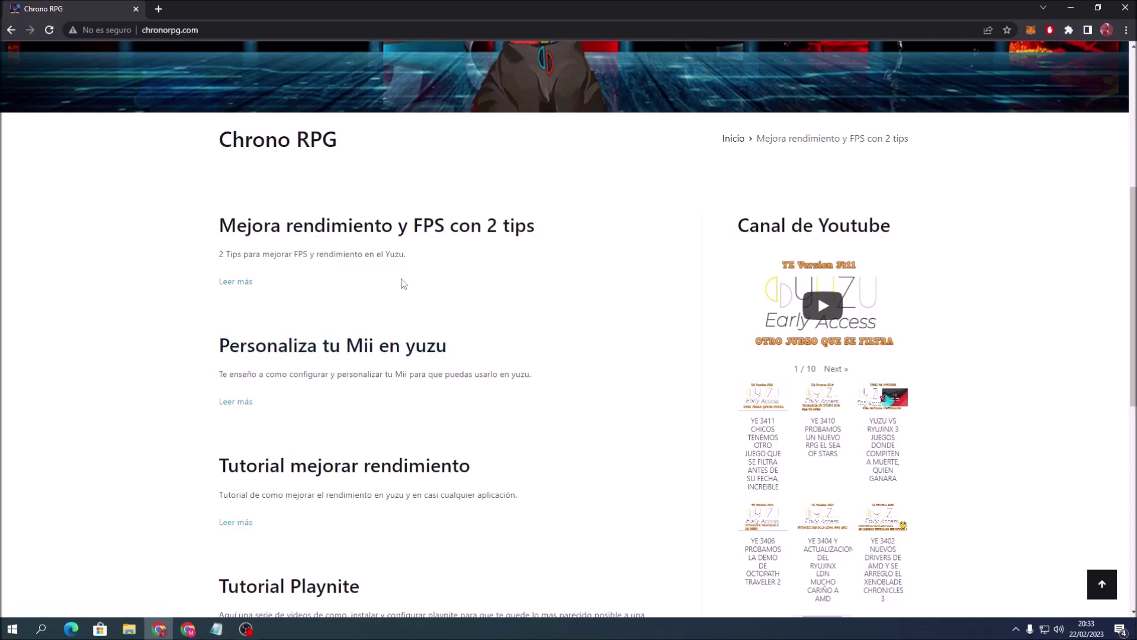
{"action": "scroll", "coordinate": [596, 330], "scroll_direction": "down", "scroll_amount": 2}
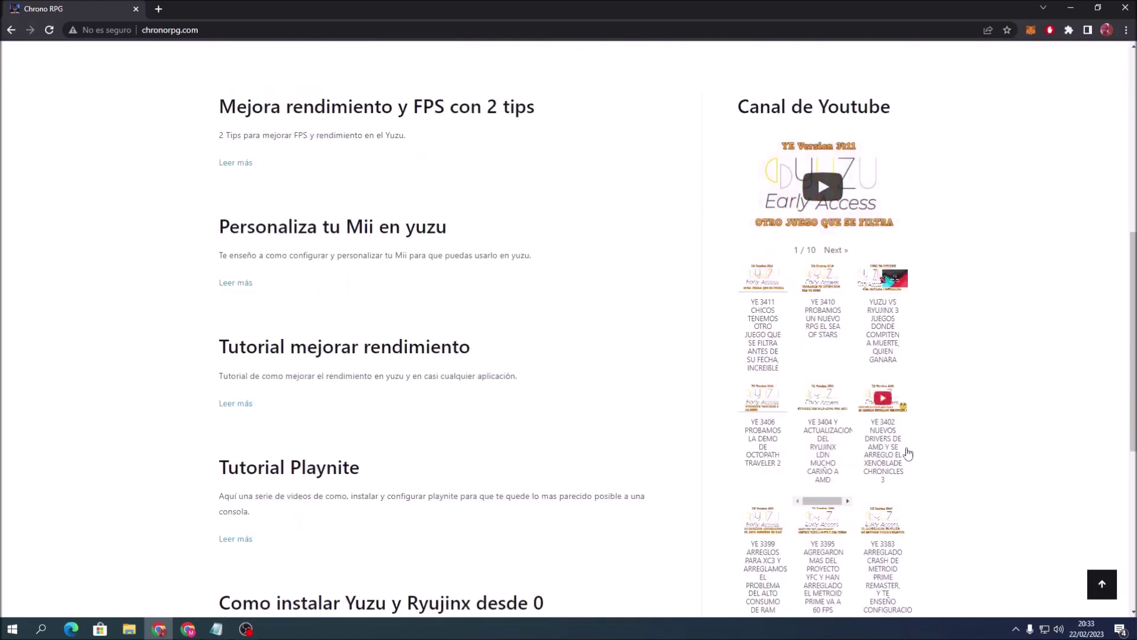
{"action": "scroll", "coordinate": [474, 299], "scroll_direction": "up", "scroll_amount": 2}
{"action": "scroll", "coordinate": [438, 249], "scroll_direction": "down", "scroll_amount": 2}
{"action": "scroll", "coordinate": [549, 300], "scroll_direction": "down", "scroll_amount": 5}
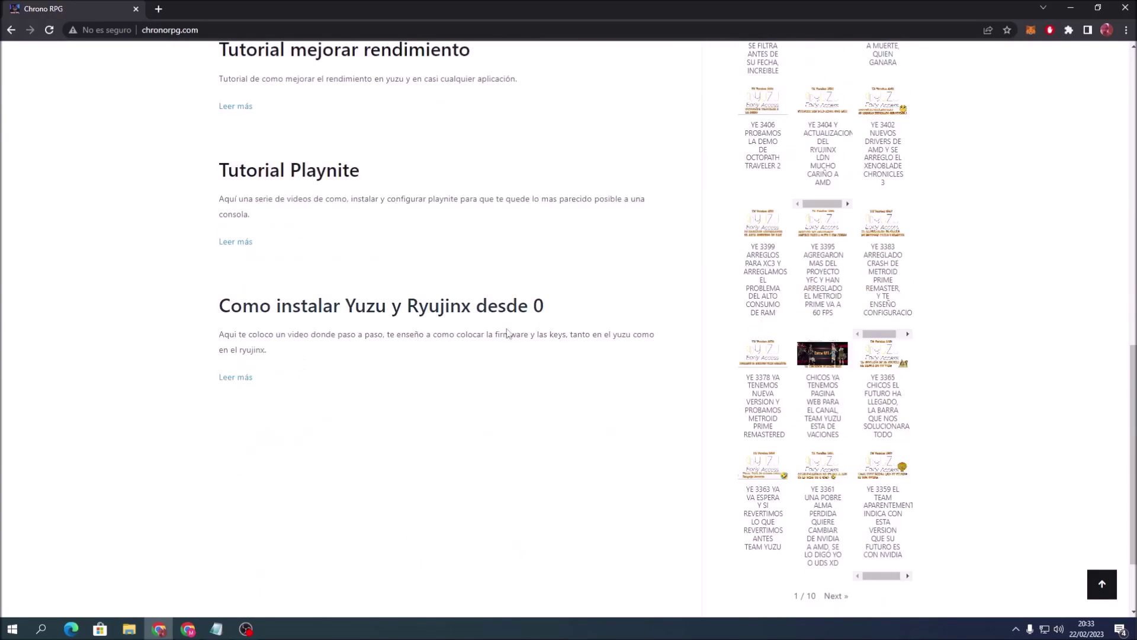
{"action": "scroll", "coordinate": [483, 356], "scroll_direction": "up", "scroll_amount": 10}
{"action": "scroll", "coordinate": [517, 299], "scroll_direction": "up", "scroll_amount": 2}
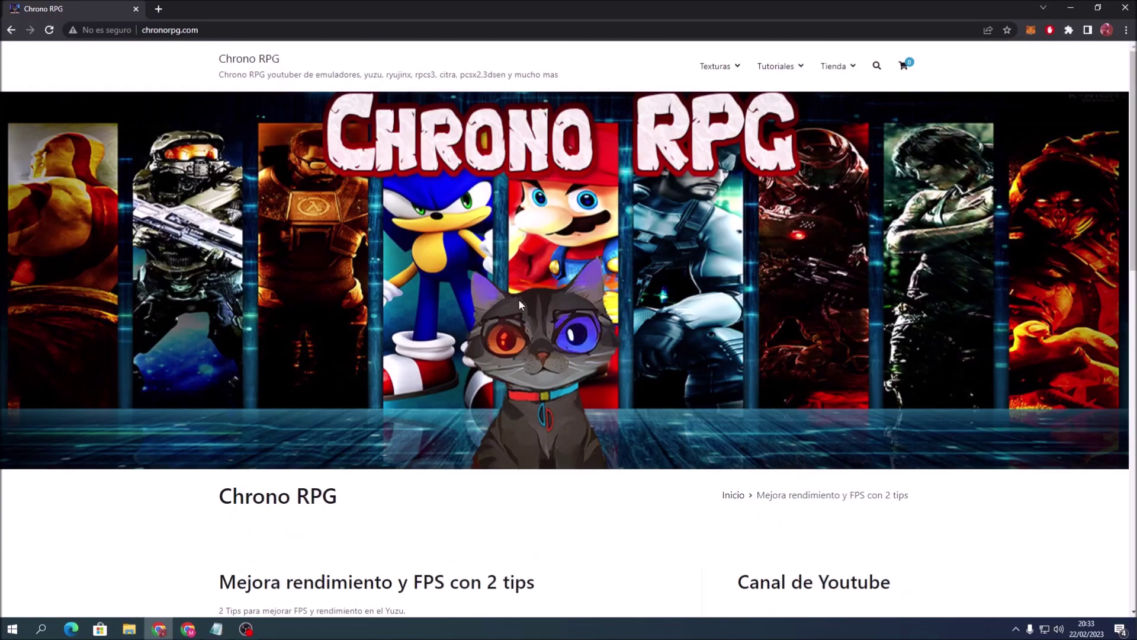
{"action": "scroll", "coordinate": [480, 340], "scroll_direction": "down", "scroll_amount": 3}
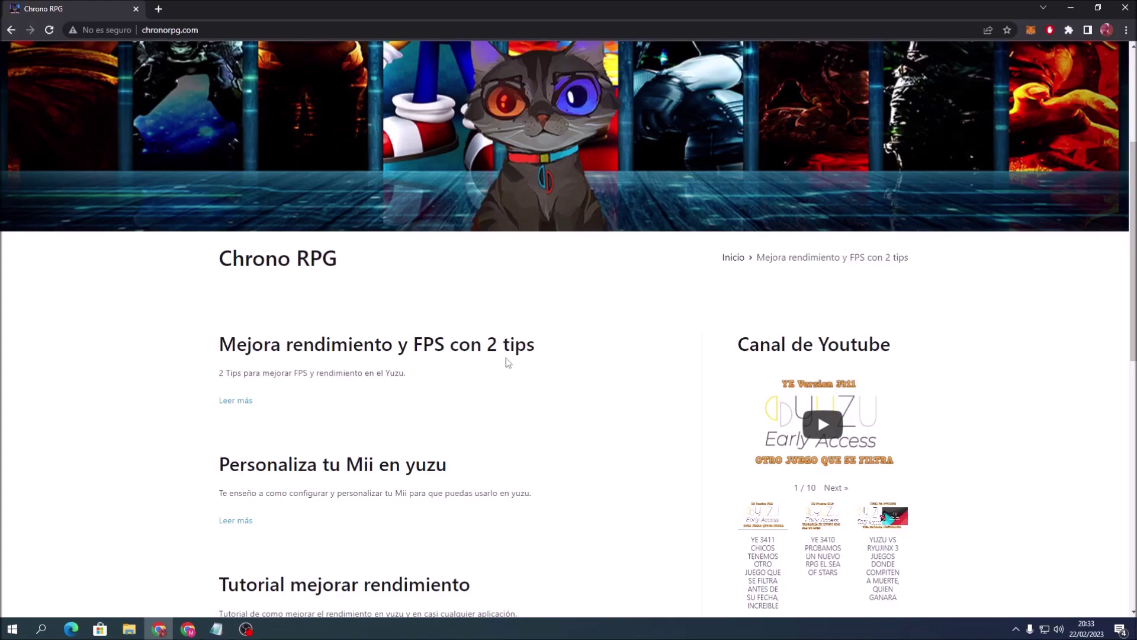
{"action": "scroll", "coordinate": [508, 363], "scroll_direction": "up", "scroll_amount": 4}
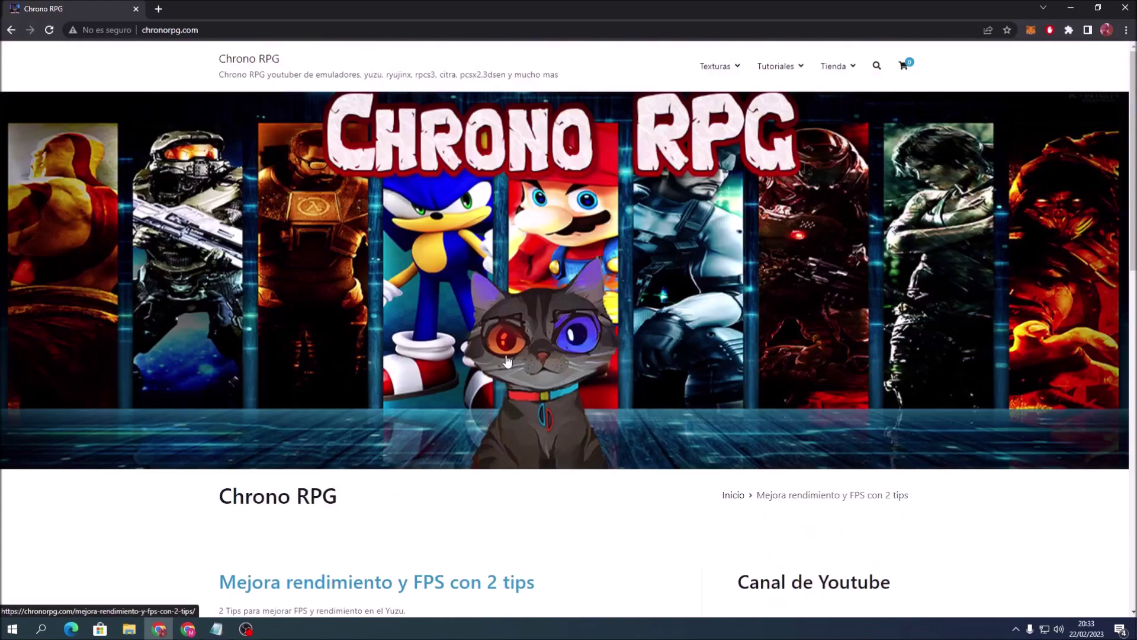
Browse the Chrono RPG Tienda section and open the Flydigi Direwolf controller's AliExpress product page.
{"action": "left_click", "coordinate": [829, 67]}
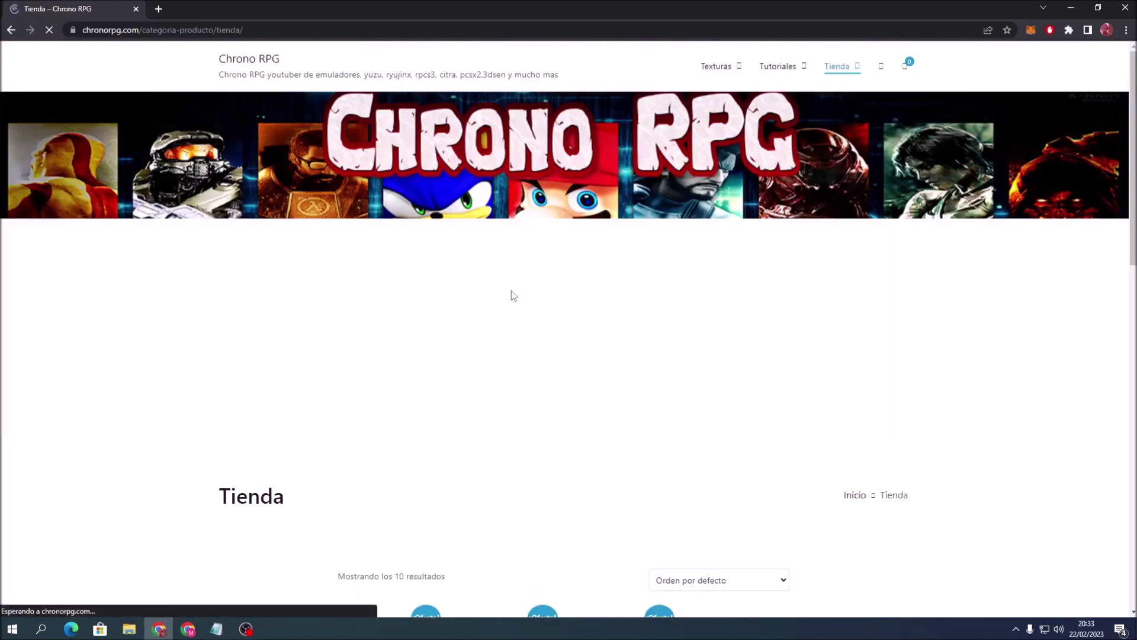
{"action": "scroll", "coordinate": [510, 267], "scroll_direction": "down", "scroll_amount": 5}
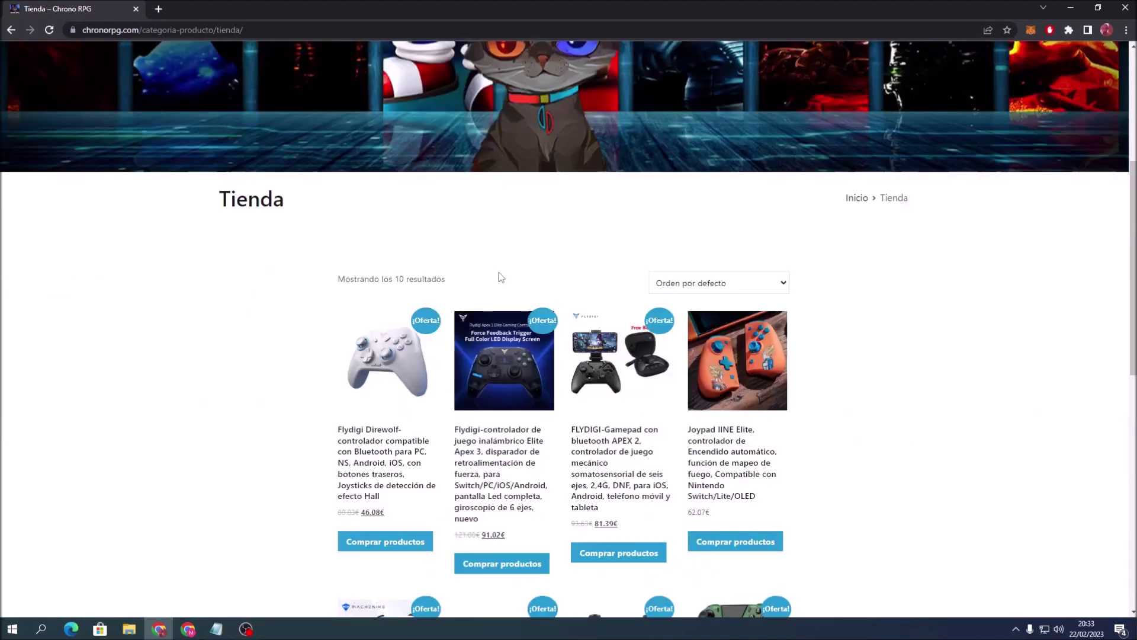
{"action": "scroll", "coordinate": [588, 423], "scroll_direction": "down", "scroll_amount": 4}
{"action": "left_click", "coordinate": [377, 305]}
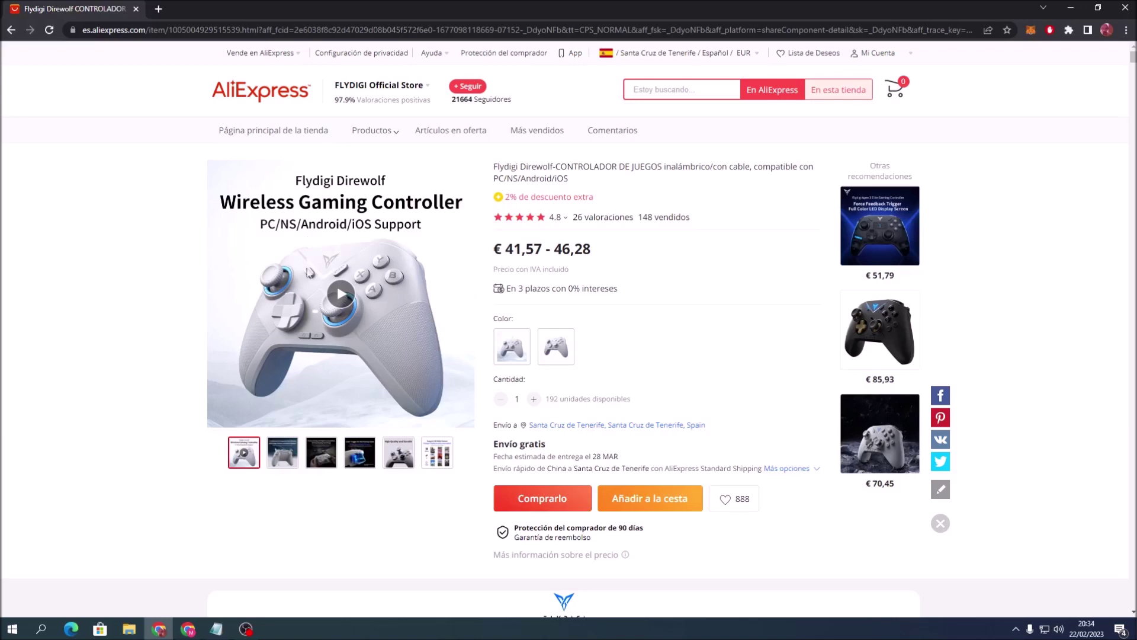
Close the AliExpress product page and exit the browser.
{"action": "left_click", "coordinate": [156, 8]}
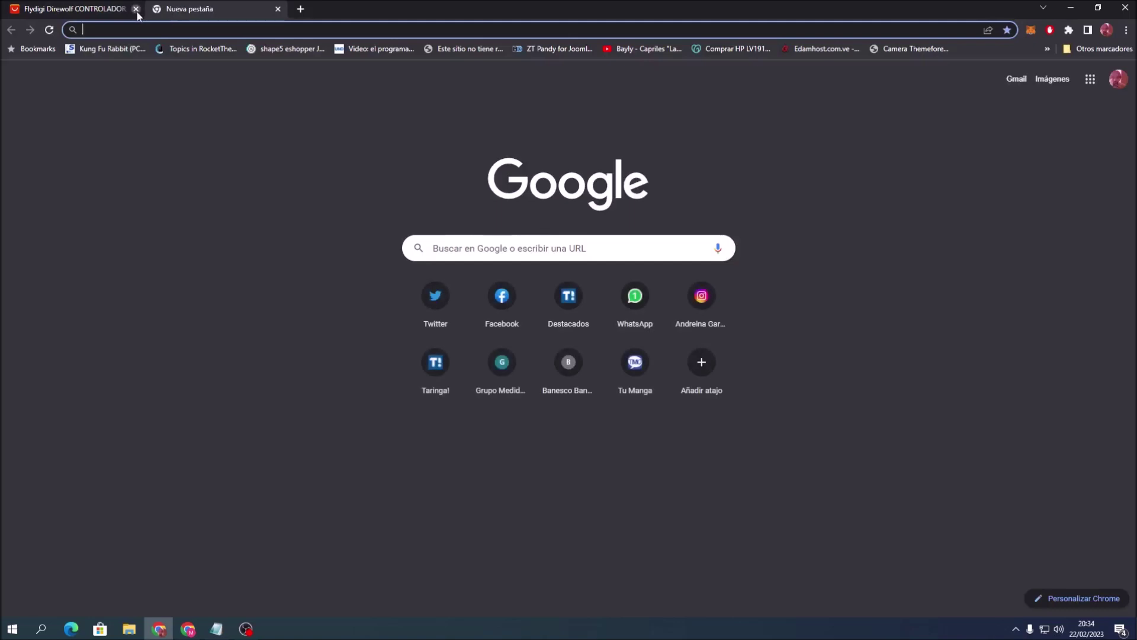
{"action": "left_click", "coordinate": [136, 9]}
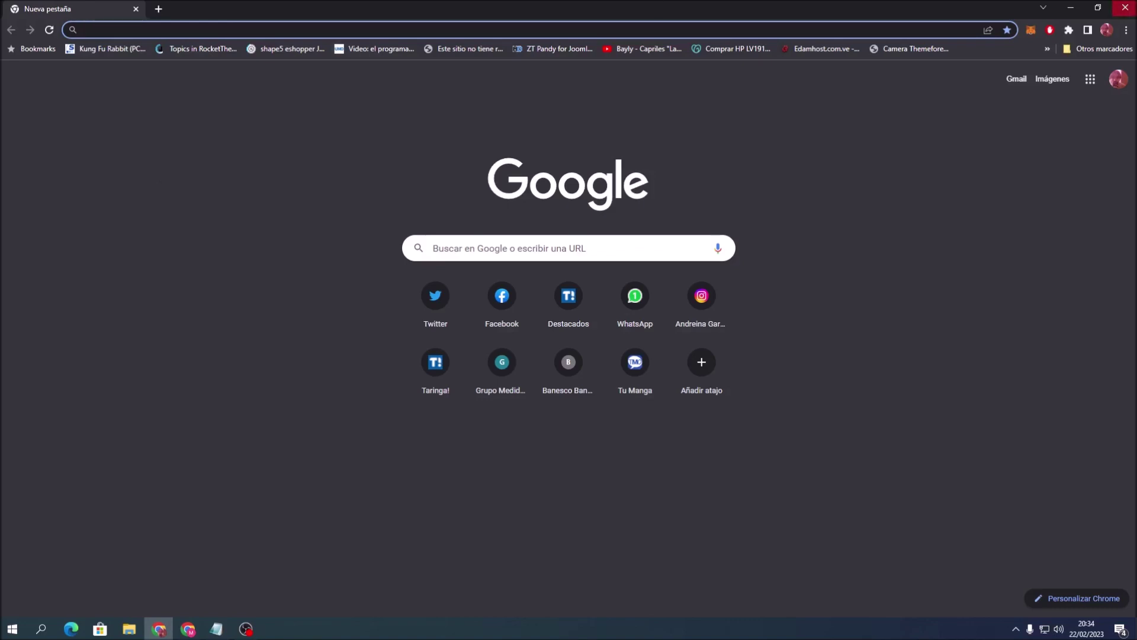
{"action": "left_click", "coordinate": [1125, 7]}
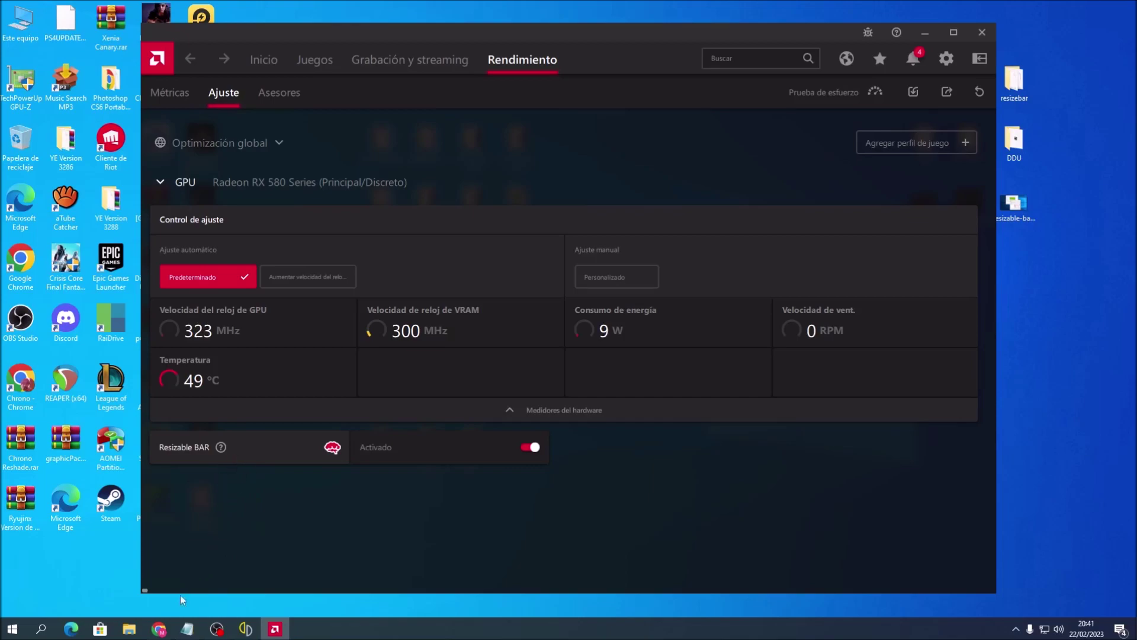
Switch to Chrome to view the Geeknetic article on Resizable BAR, and return to the AMD graphics settings.
{"action": "left_click", "coordinate": [159, 629]}
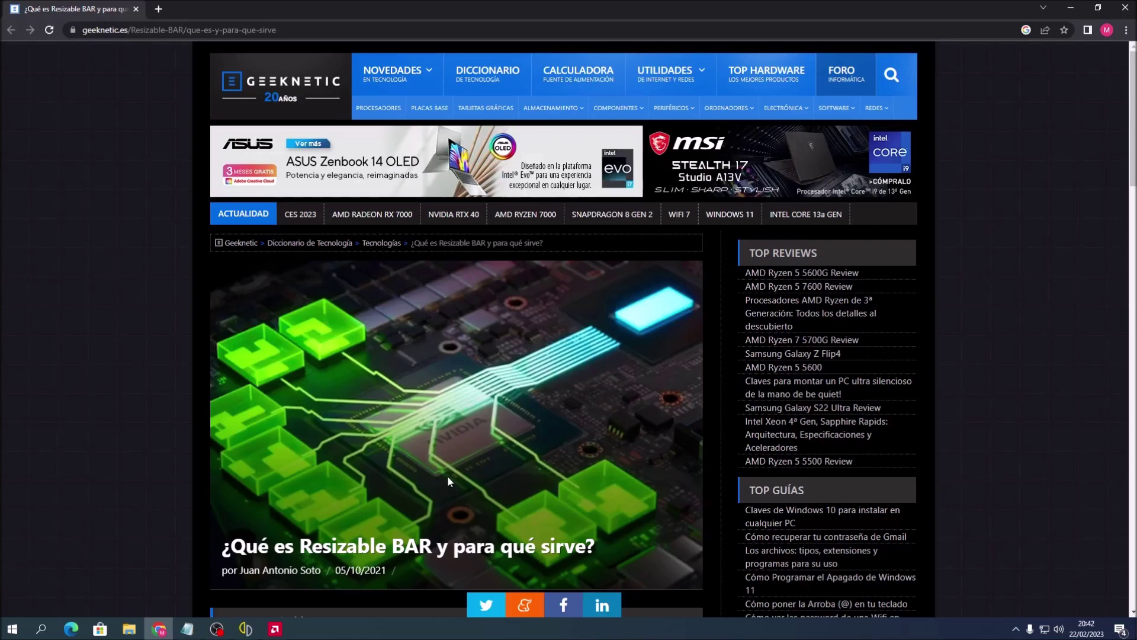
{"action": "left_click", "coordinate": [1070, 7]}
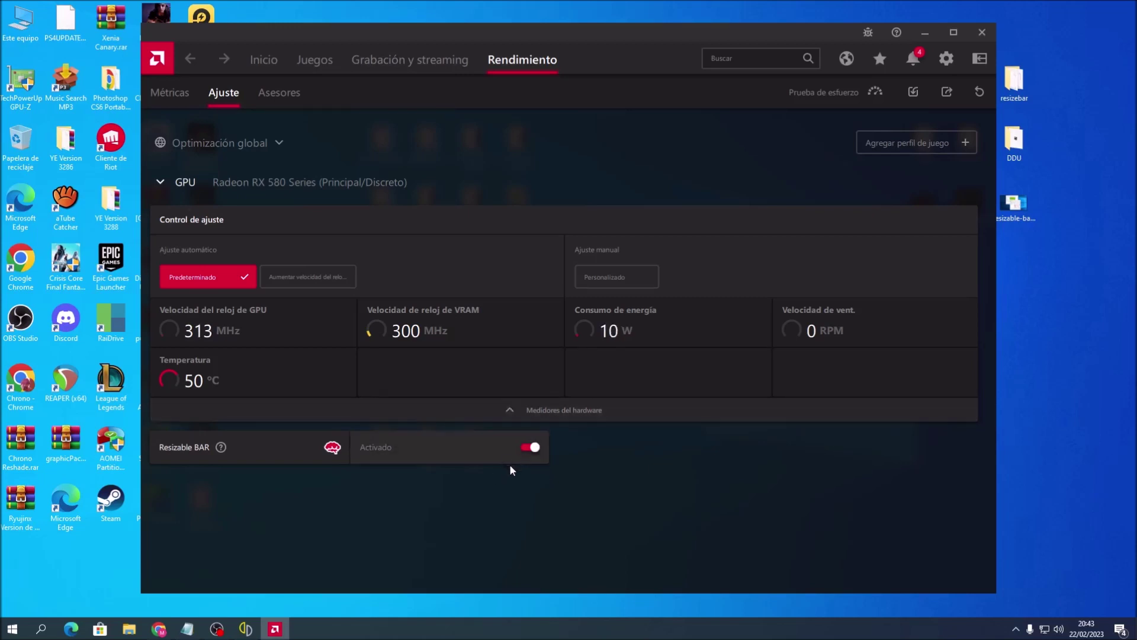
Disable Resizable BAR for the Radeon RX 580 and accept the interface restart.
{"action": "left_click", "coordinate": [522, 449]}
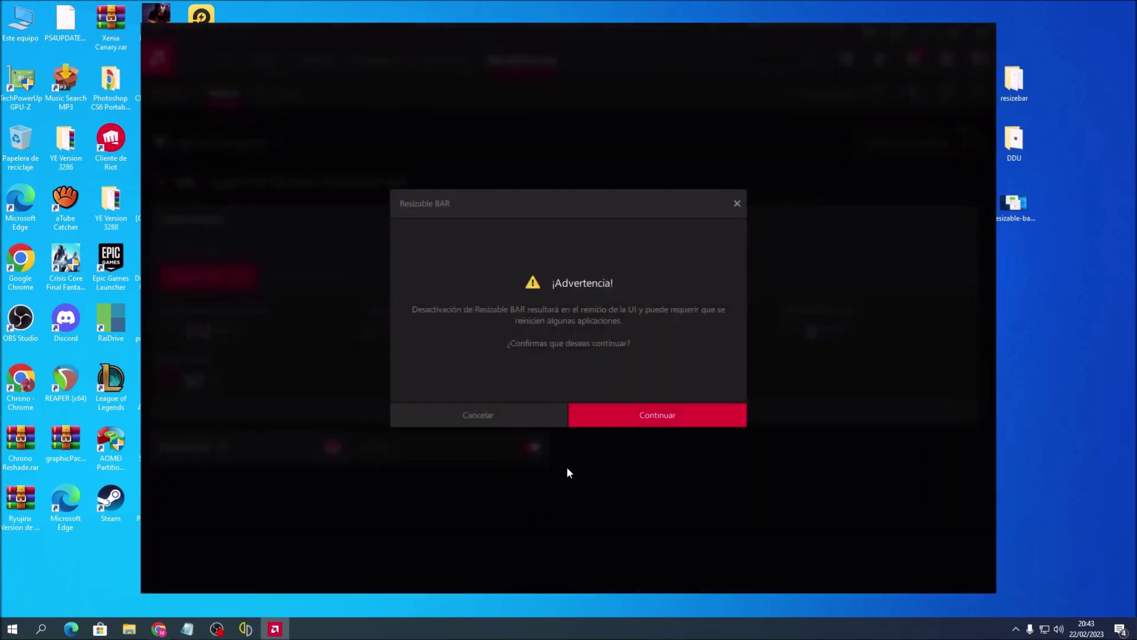
{"action": "left_click", "coordinate": [651, 411]}
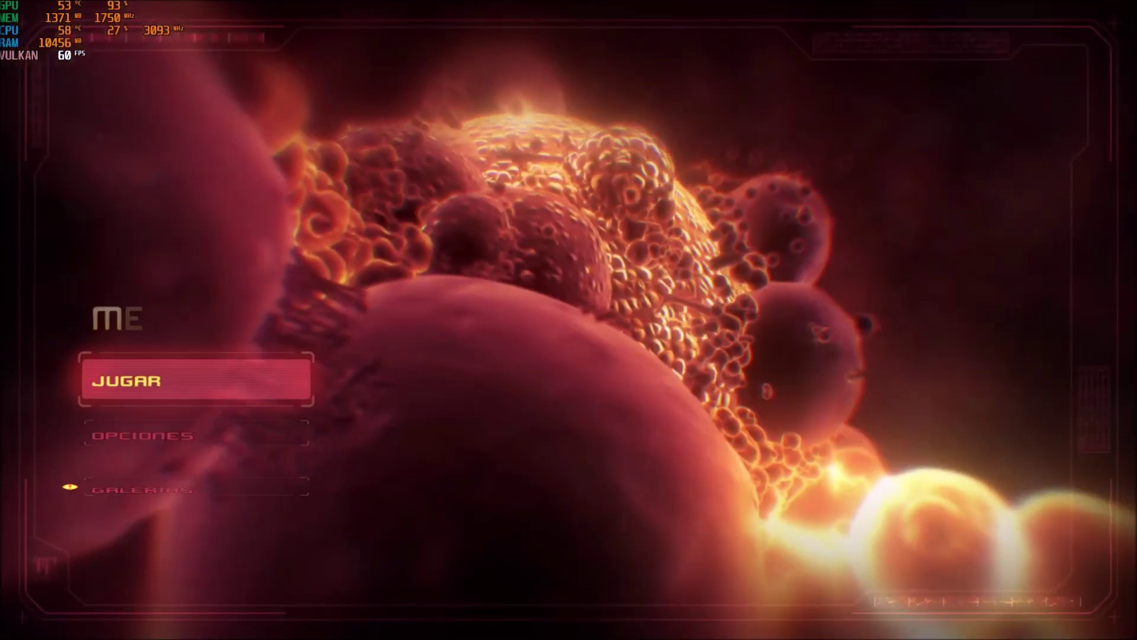
Load the Superficie de Tallon save from slot 1 in the running game and walk forward through the area.
{"action": "key", "text": "Return"}
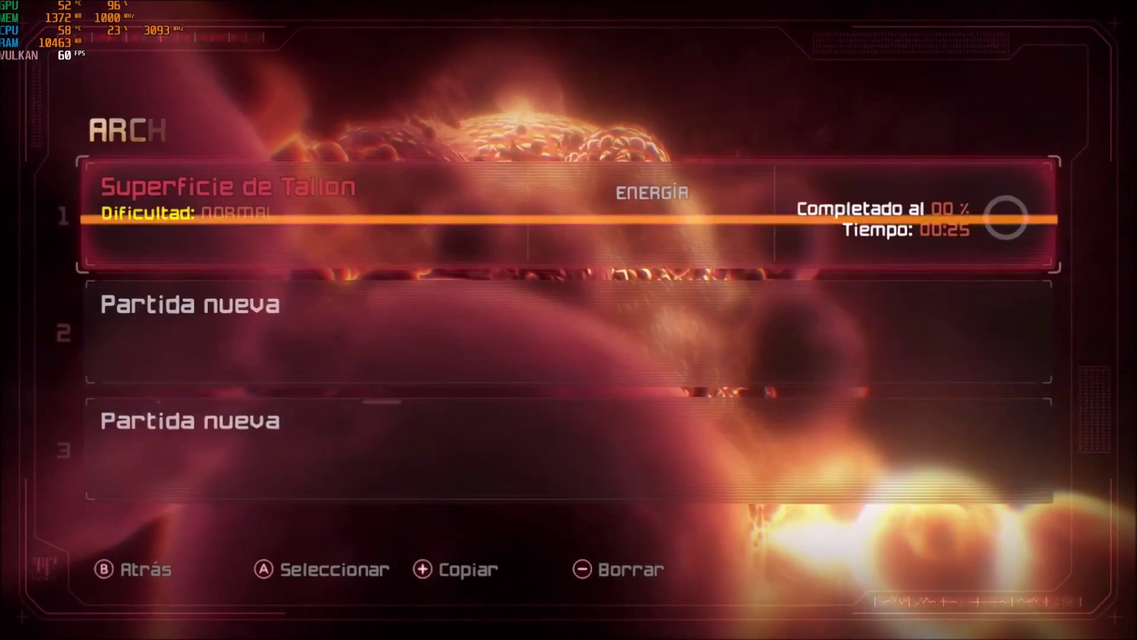
{"action": "key", "text": "Return"}
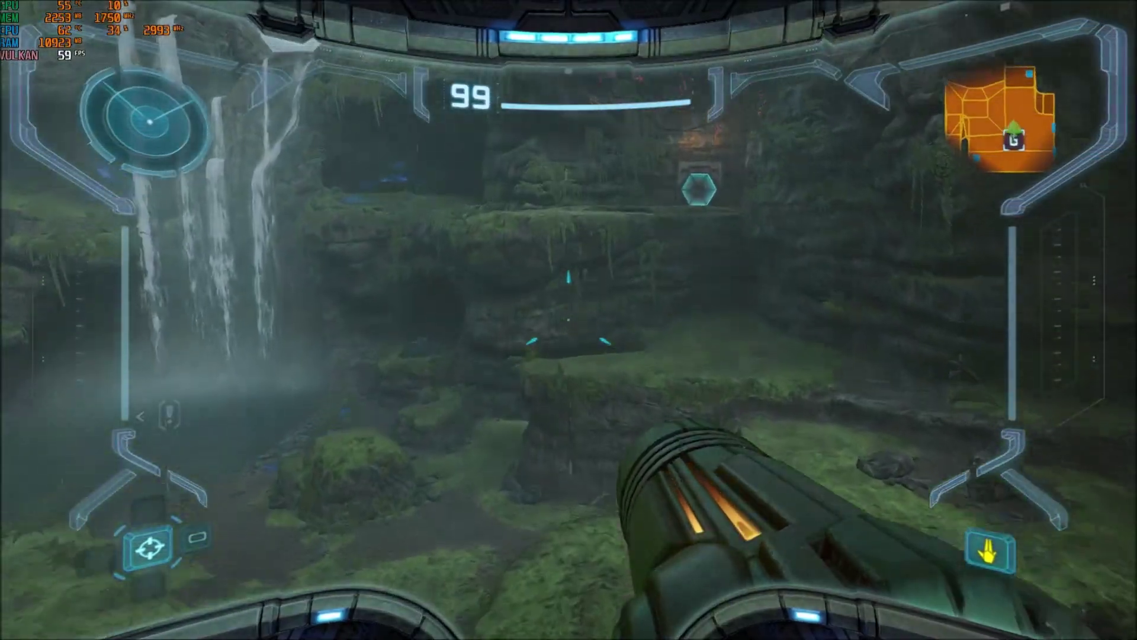
{"action": "key", "text": "w"}
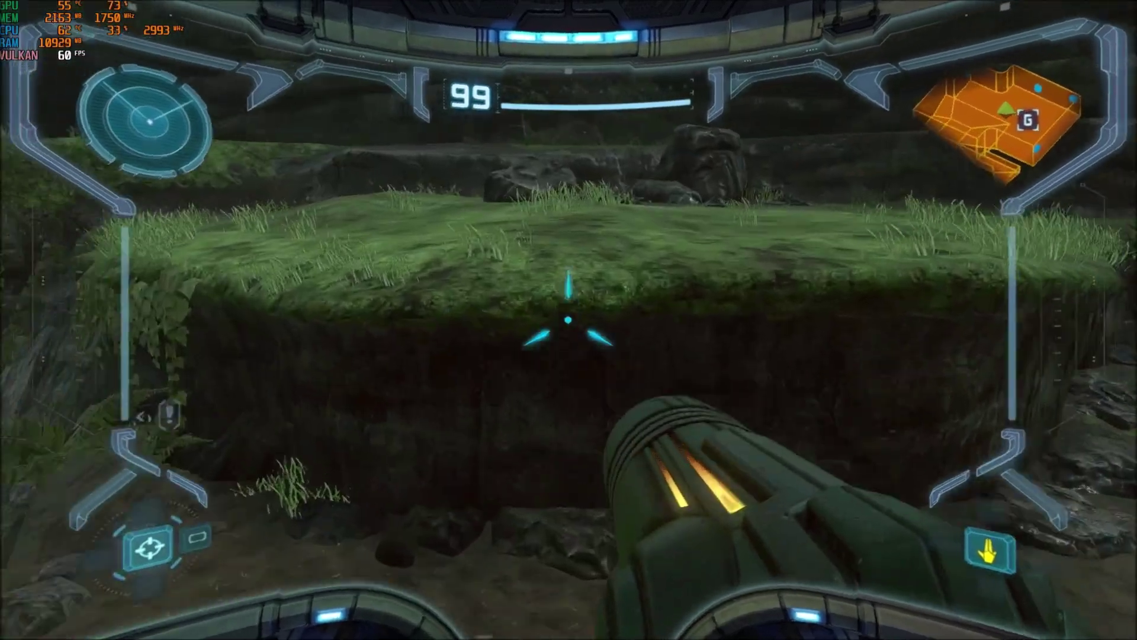
{"action": "key", "text": "w"}
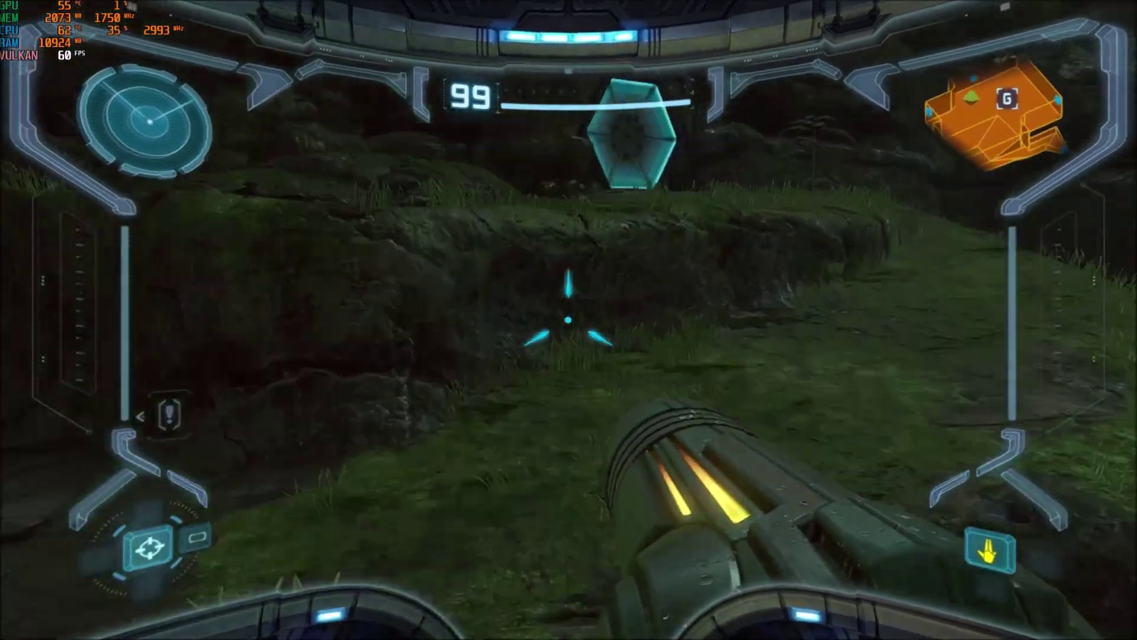